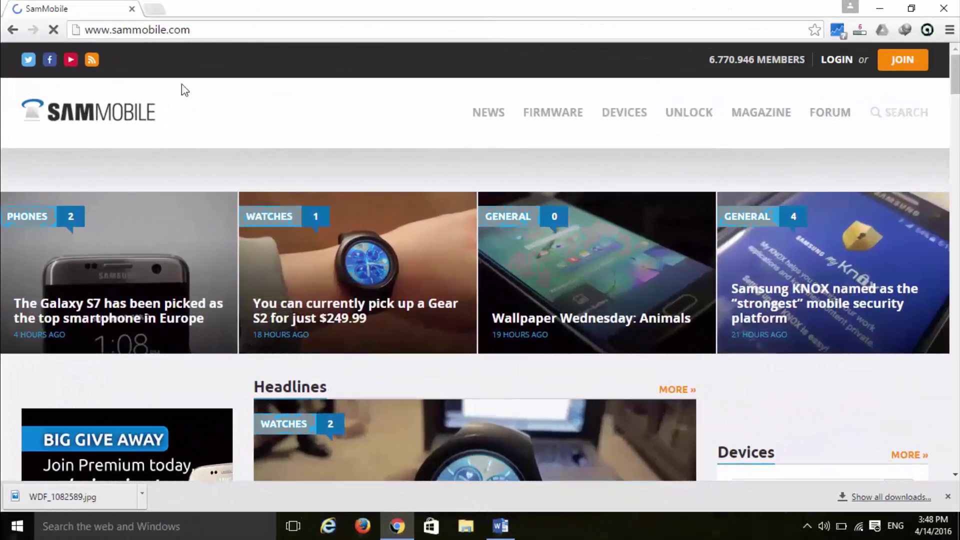
# Search SamMobile firmware for model GT-I9105 using the Galaxy S II Plus suggestion
pyautogui.click(557, 114)
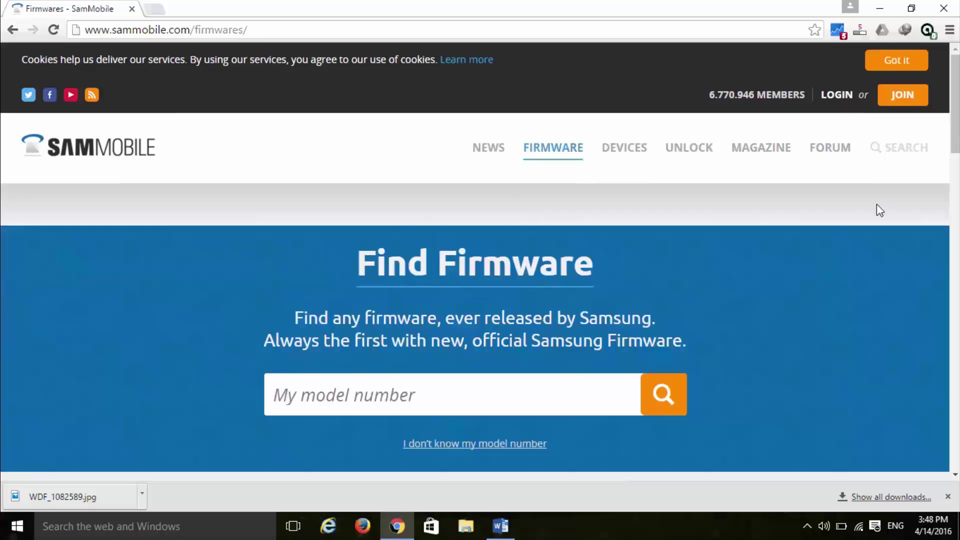
pyautogui.scroll(-1, 215, 182)
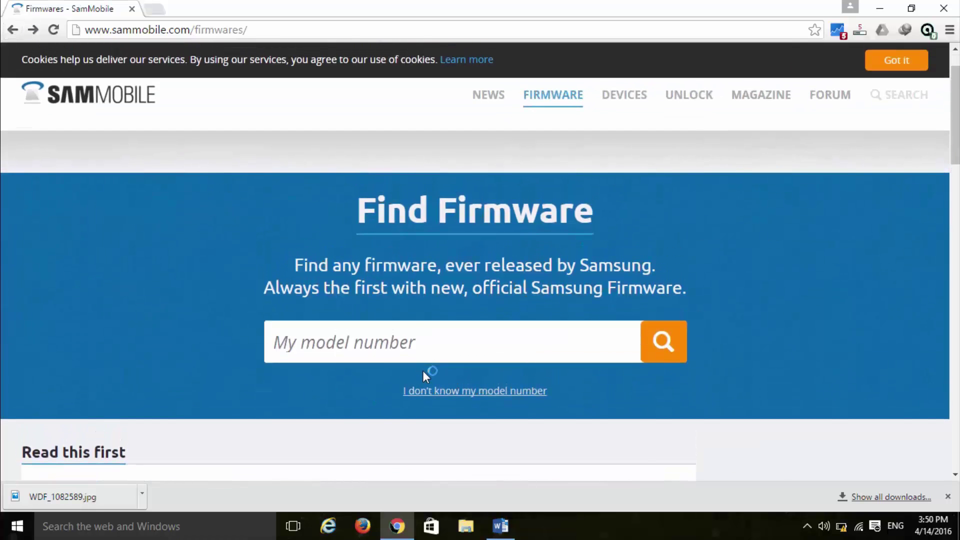
pyautogui.click(418, 338)
pyautogui.write('GT-I9105')
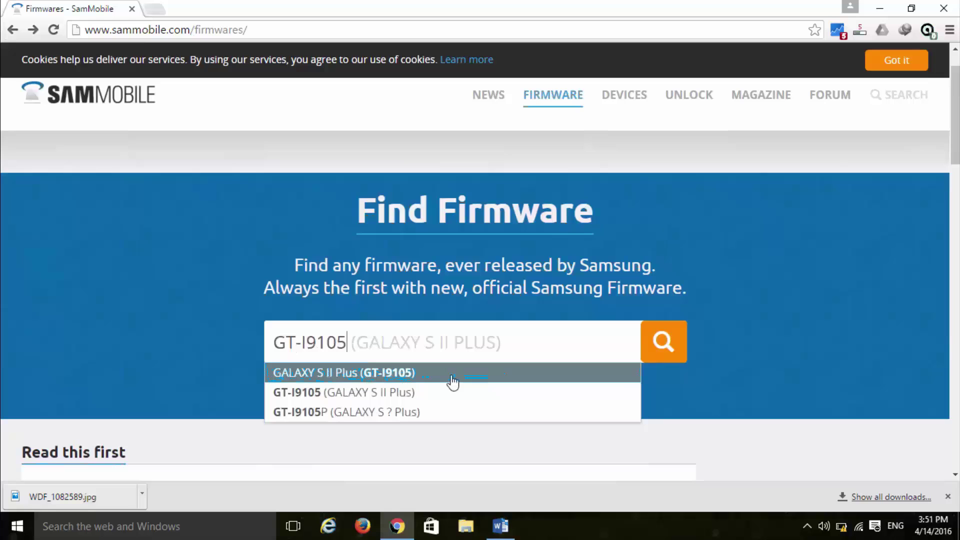
pyautogui.click(453, 372)
pyautogui.click(654, 359)
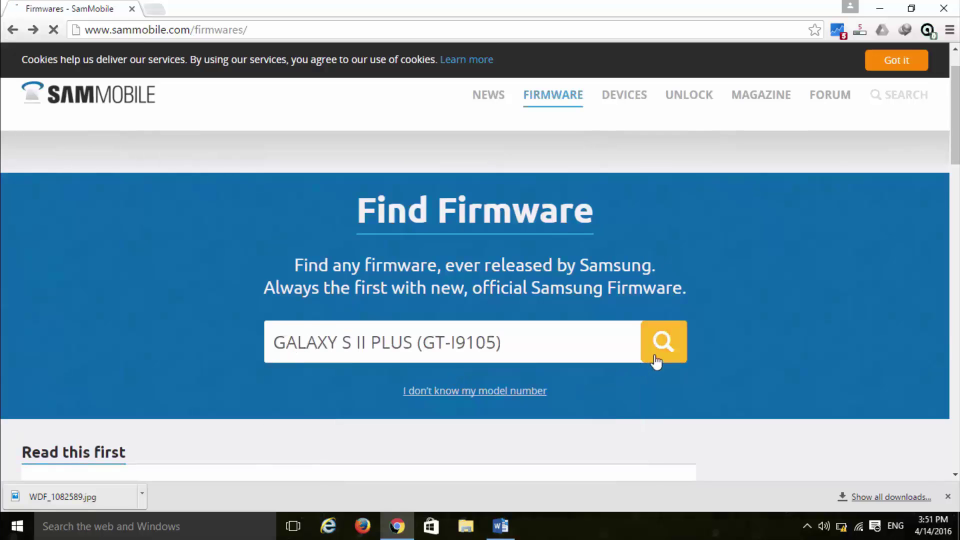
pyautogui.scroll(-2, 956, 477)
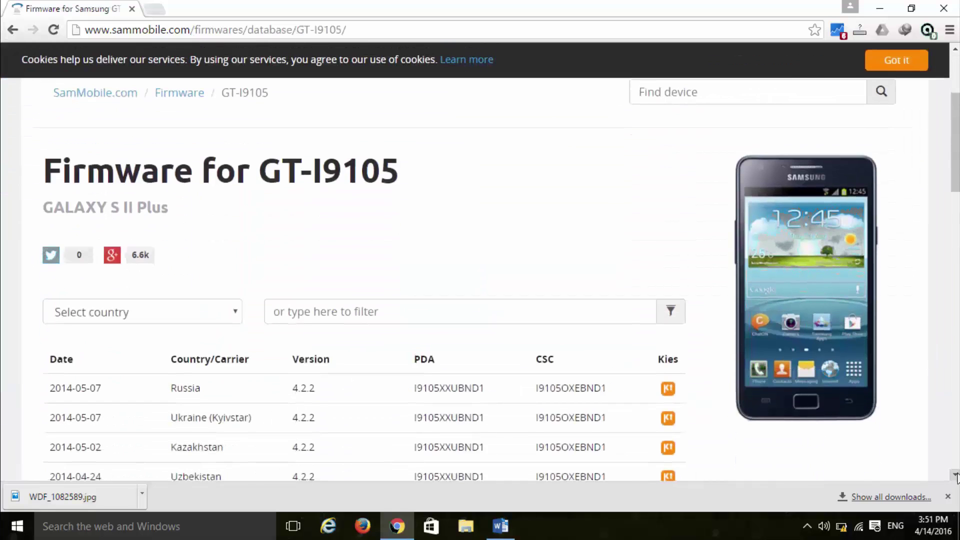
pyautogui.scroll(-3, 955, 477)
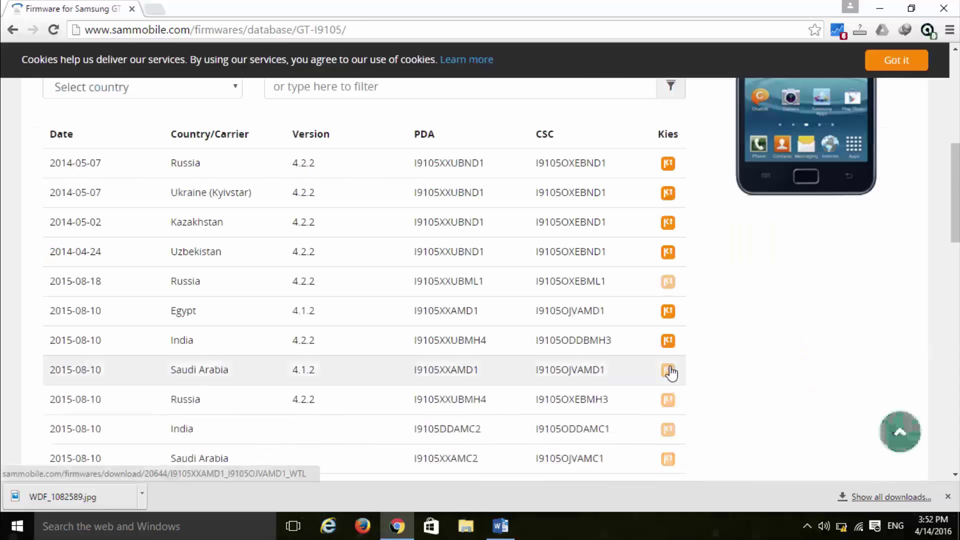
# Choose the regular download for India 4.2.2 firmware, then pick the free €0 membership
pyautogui.click(670, 341)
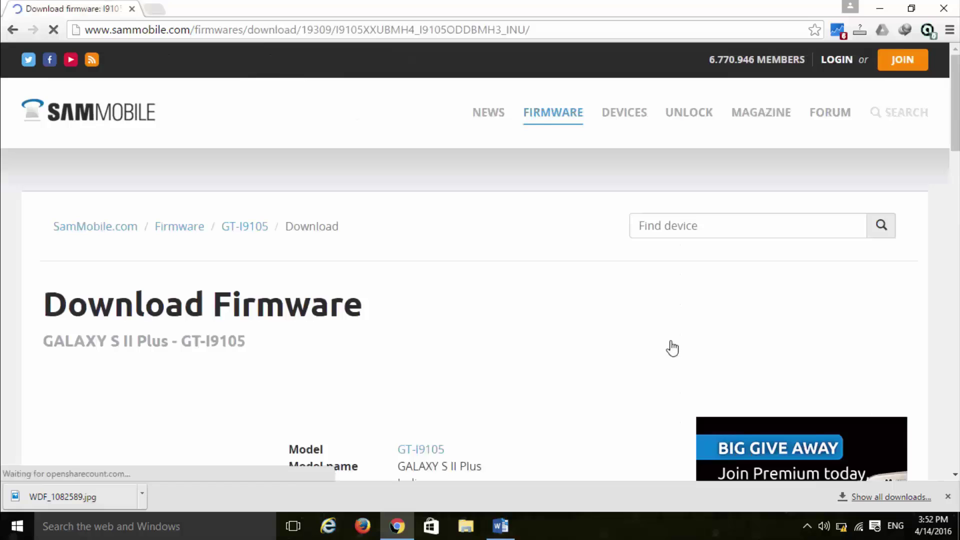
pyautogui.scroll(-4, 672, 348)
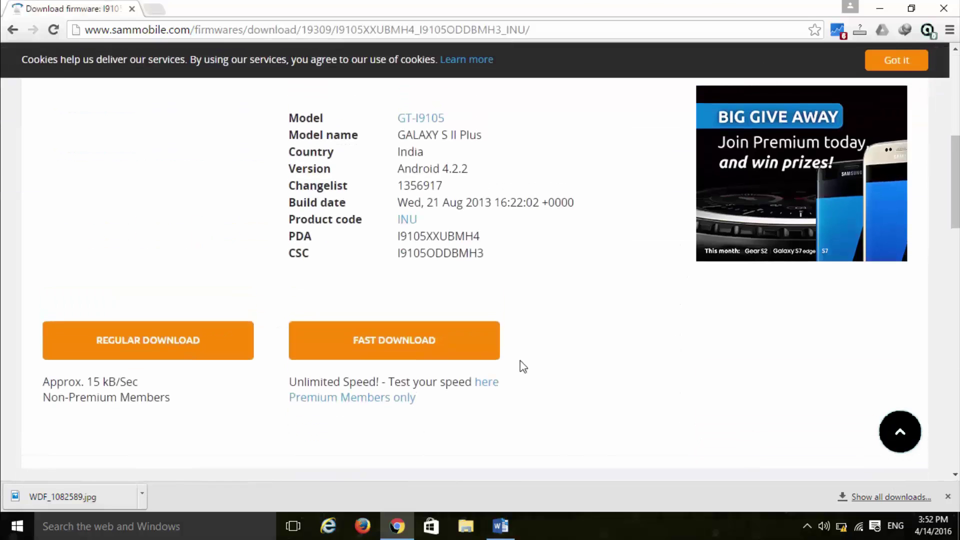
pyautogui.click(158, 340)
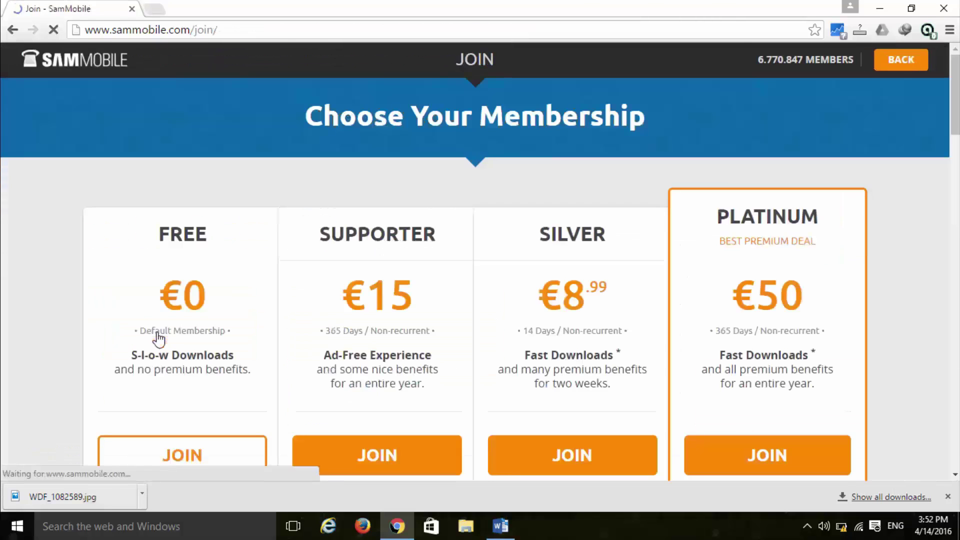
pyautogui.scroll(-15, 953, 478)
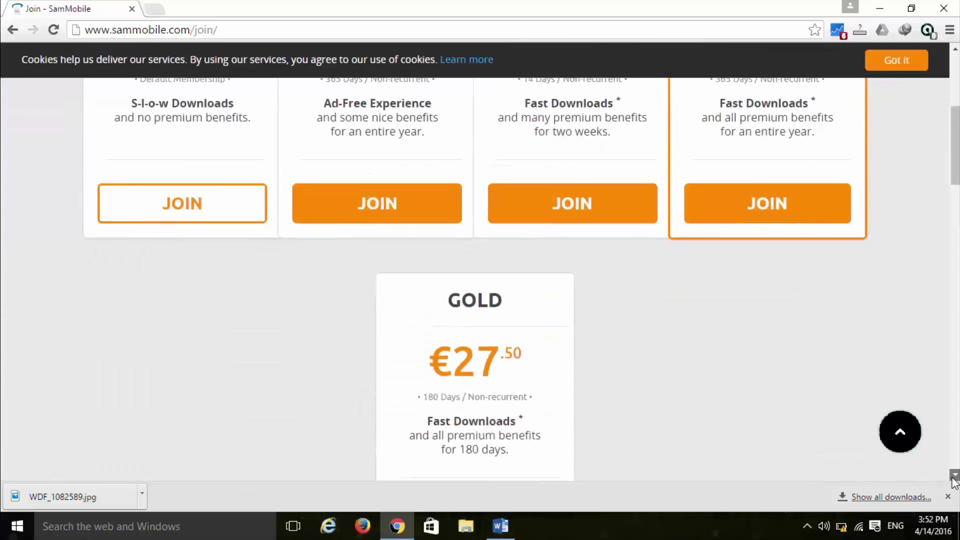
pyautogui.scroll(-3, 954, 481)
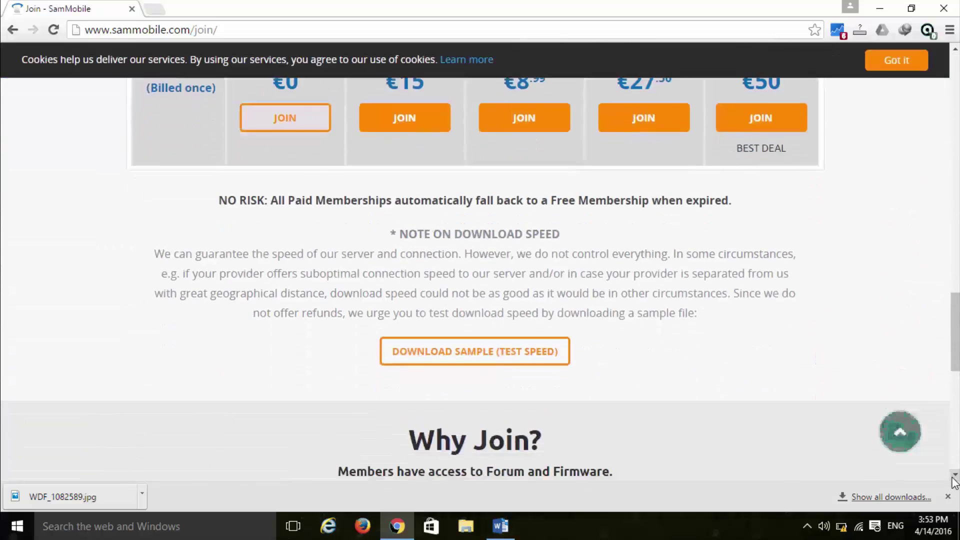
pyautogui.scroll(3, 954, 71)
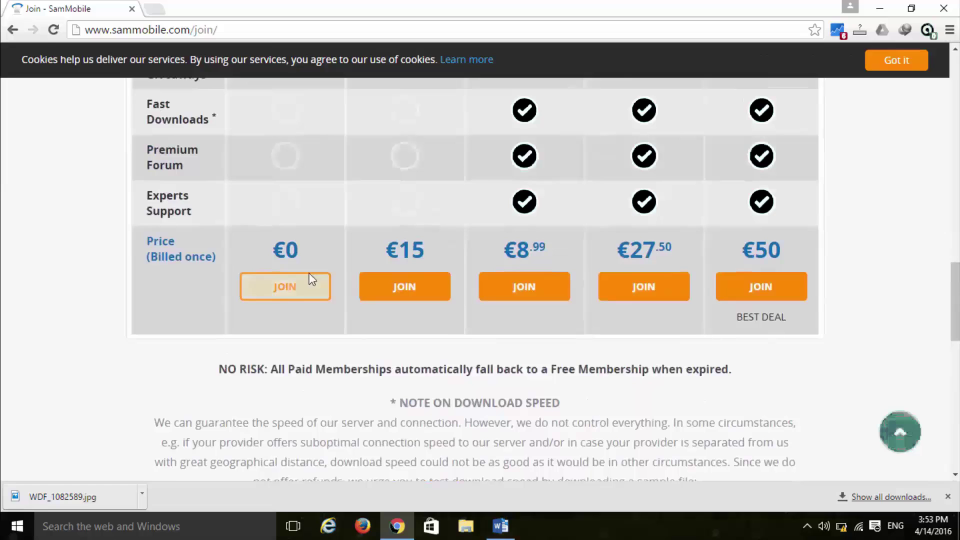
pyautogui.click(286, 289)
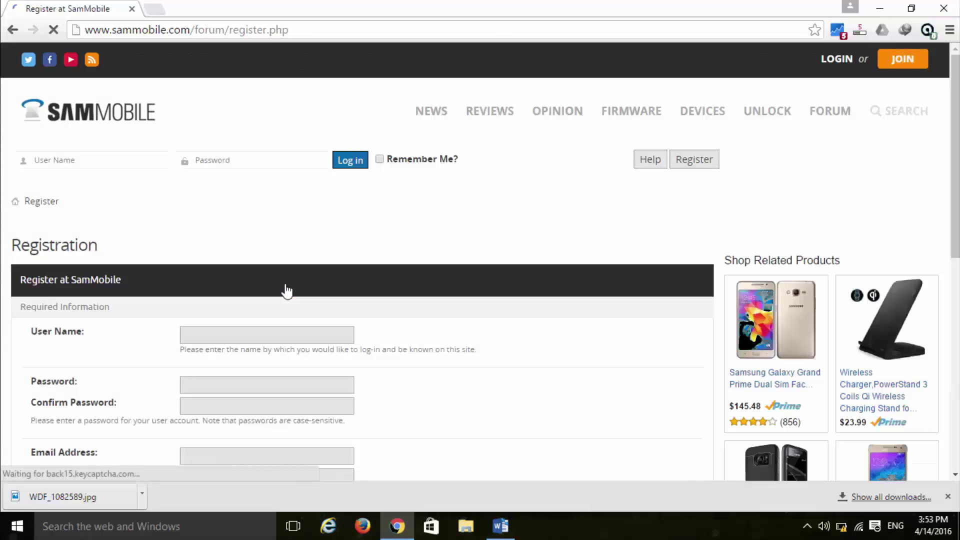
# Fill in the user name, password and the suggested email address
pyautogui.click(293, 336)
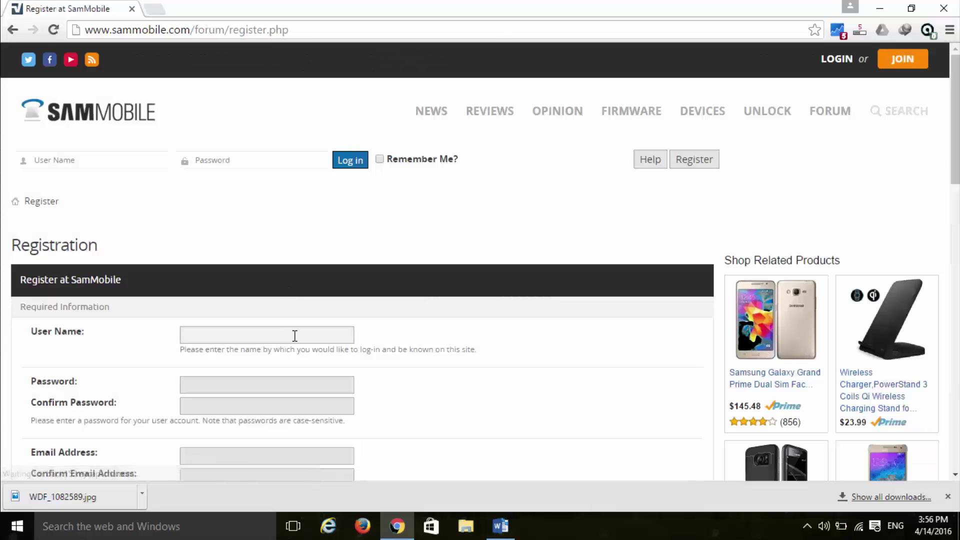
pyautogui.write('usmanalitoo')
pyautogui.press('Tab')
pyautogui.press('Tab')
pyautogui.press('Tab')
pyautogui.write('us')
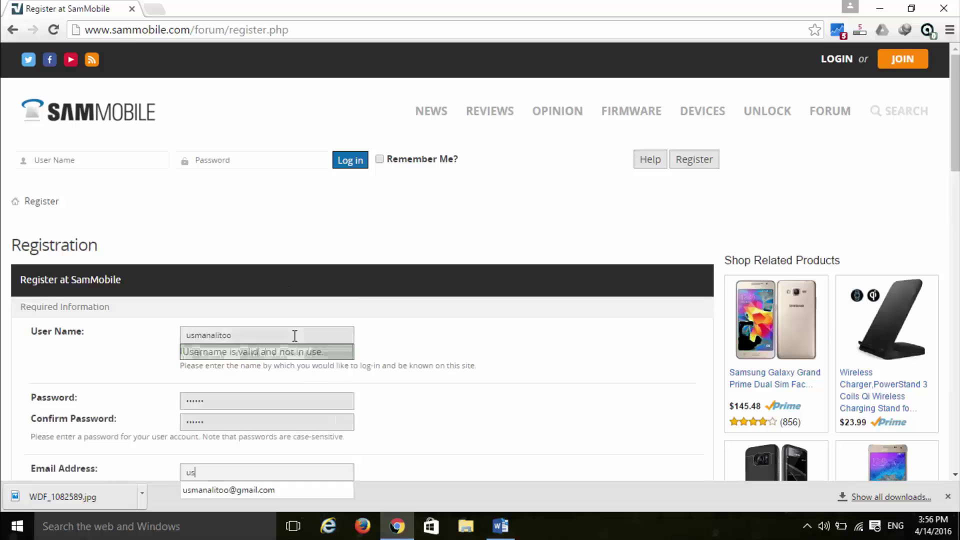
pyautogui.press('Down')
pyautogui.press('Return')
pyautogui.press('Tab')
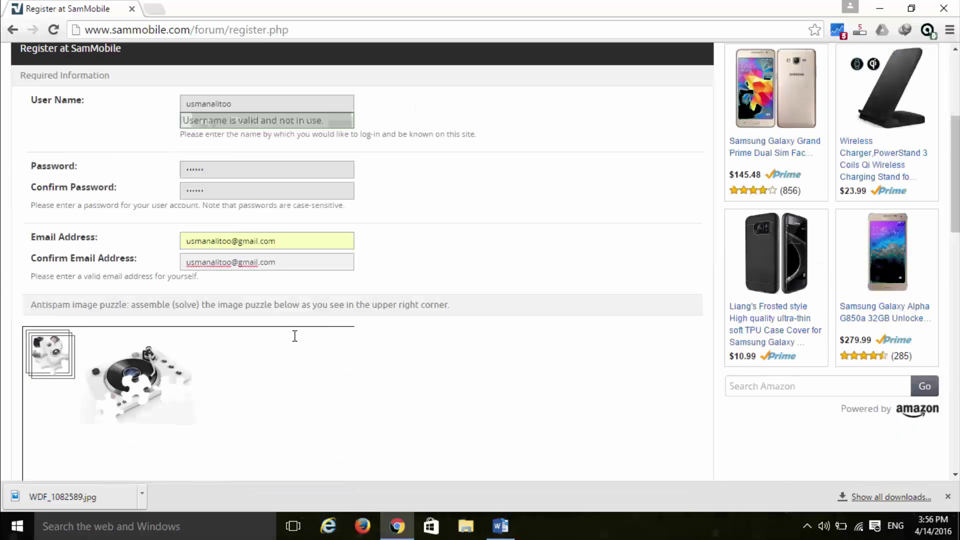
# Solve the turntable image puzzle and set the country to United Kingdom
pyautogui.moveTo(57, 353); pyautogui.dragTo(125, 409)
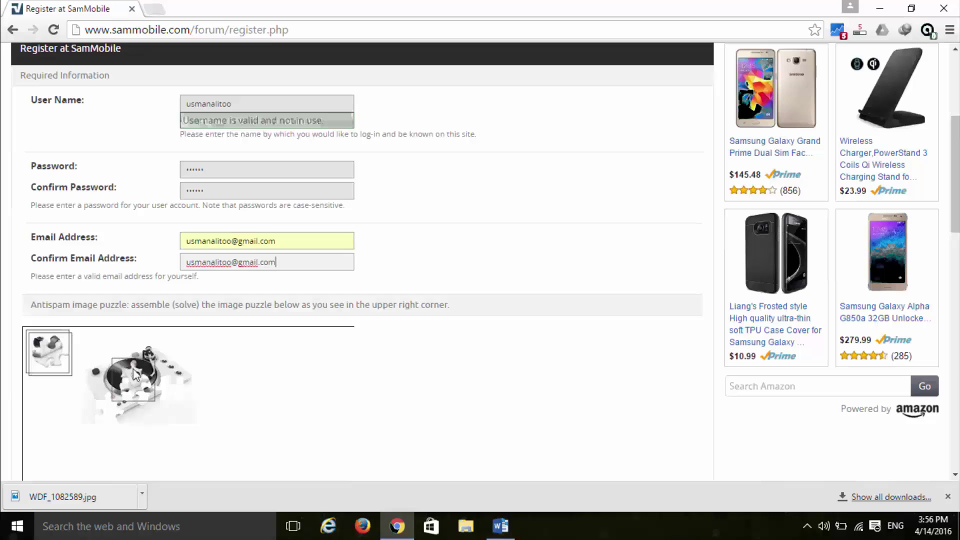
pyautogui.moveTo(52, 351)
pyautogui.mouseDown()
pyautogui.moveTo(173, 385)
pyautogui.moveTo(143, 403)
pyautogui.mouseUp()
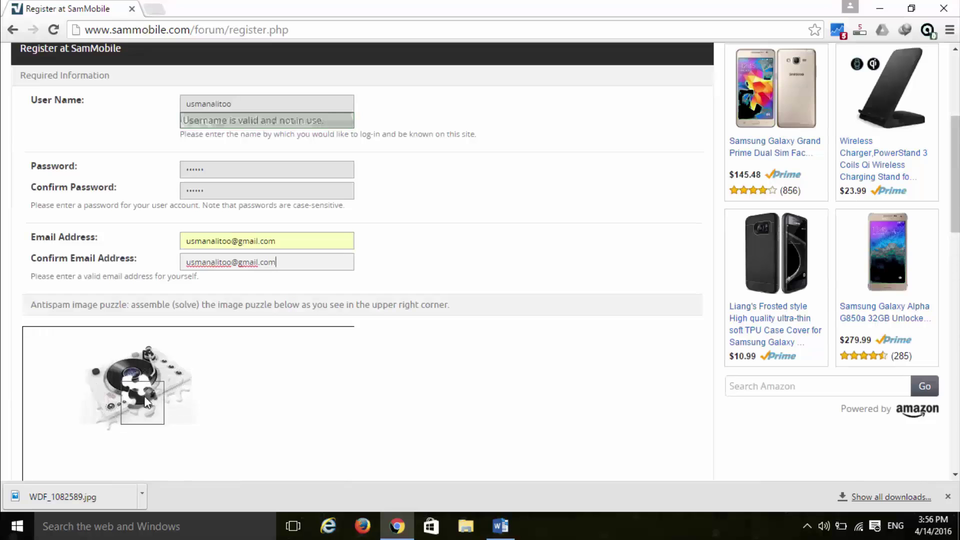
pyautogui.scroll(-3, 548, 279)
pyautogui.click(346, 292)
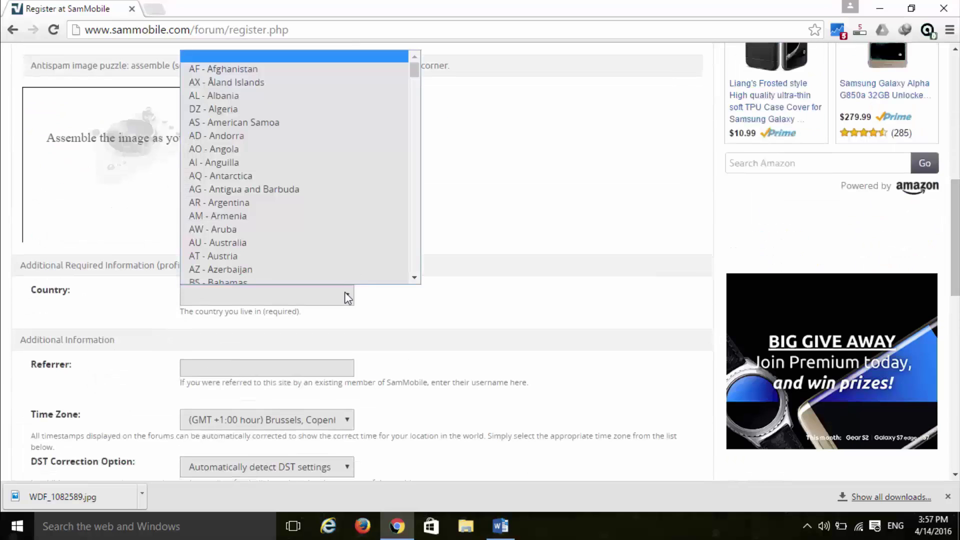
pyautogui.scroll(-10, 415, 263)
pyautogui.scroll(-5, 416, 262)
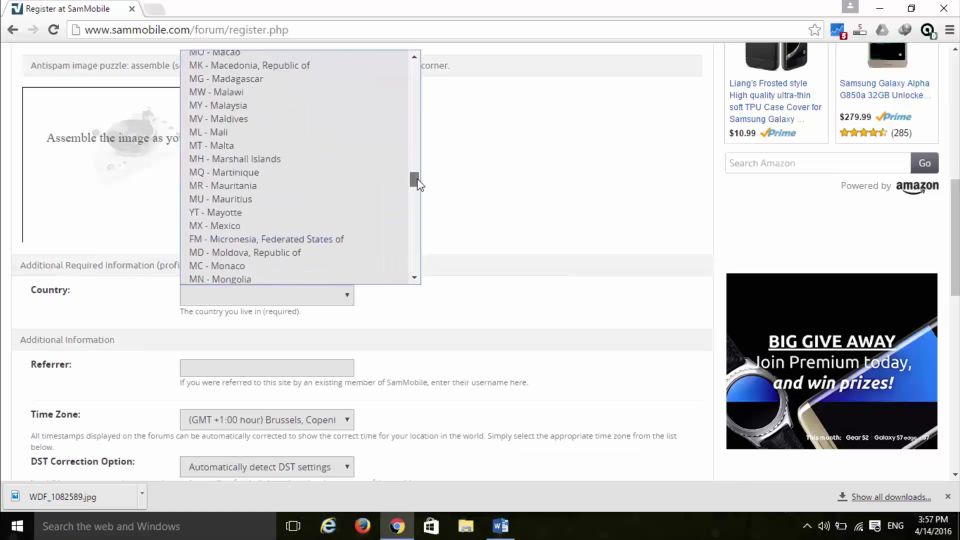
pyautogui.moveTo(414, 180); pyautogui.dragTo(415, 270)
pyautogui.click(345, 102)
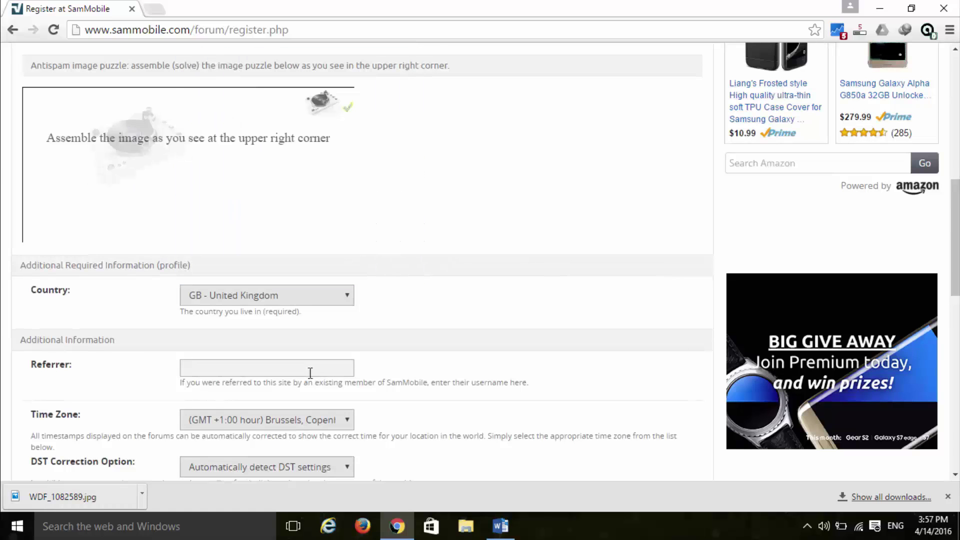
pyautogui.scroll(-3, 500, 226)
pyautogui.scroll(-3, 543, 257)
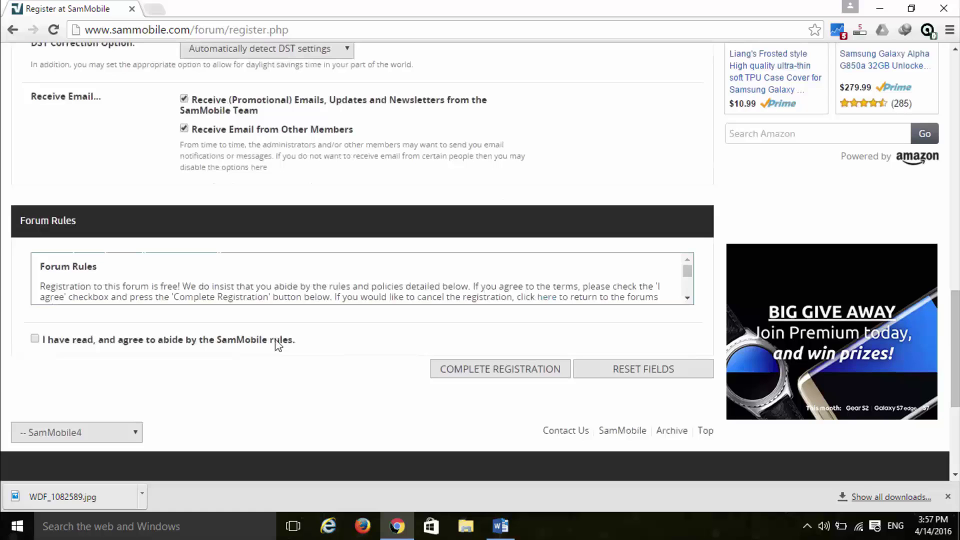
pyautogui.scroll(5, 509, 272)
pyautogui.scroll(5, 509, 271)
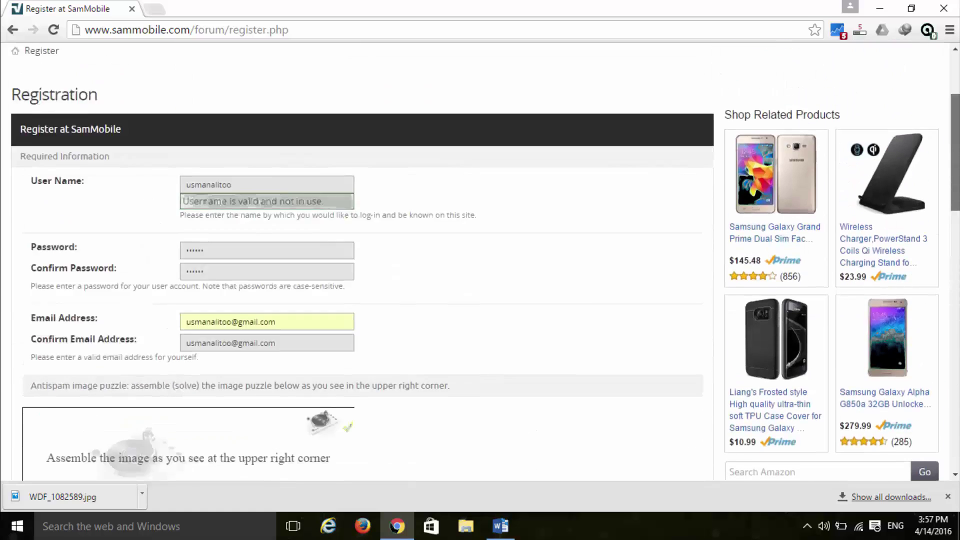
pyautogui.scroll(-5, 360, 263)
pyautogui.scroll(-5, 360, 262)
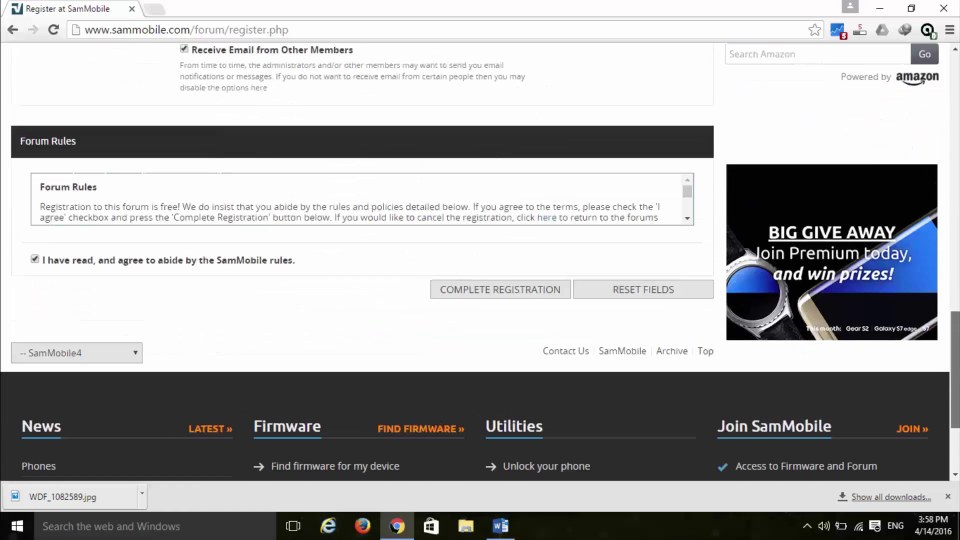
pyautogui.scroll(4, 489, 200)
pyautogui.scroll(-3, 489, 300)
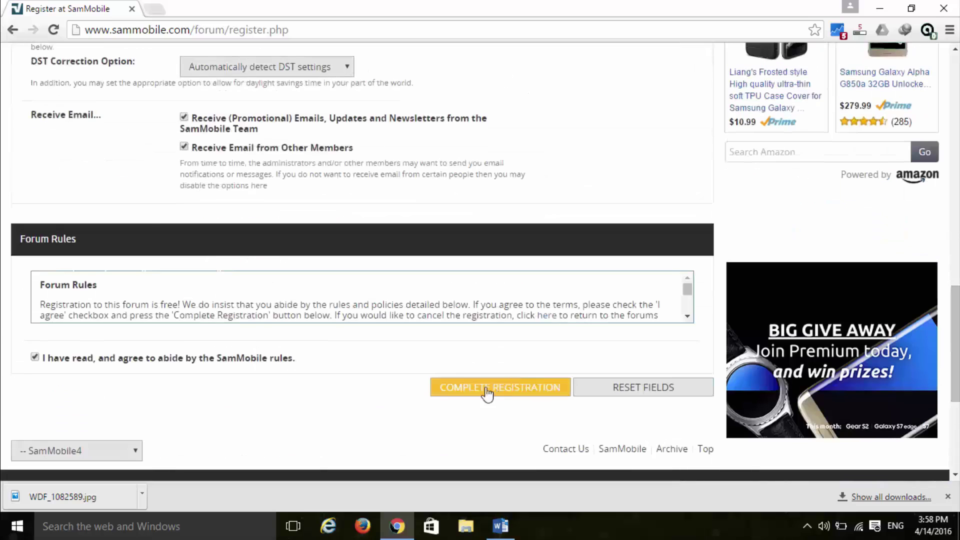
# Submit the registration and follow the link in Gmail's 'Action Required to Activate Membership' email
pyautogui.click(488, 394)
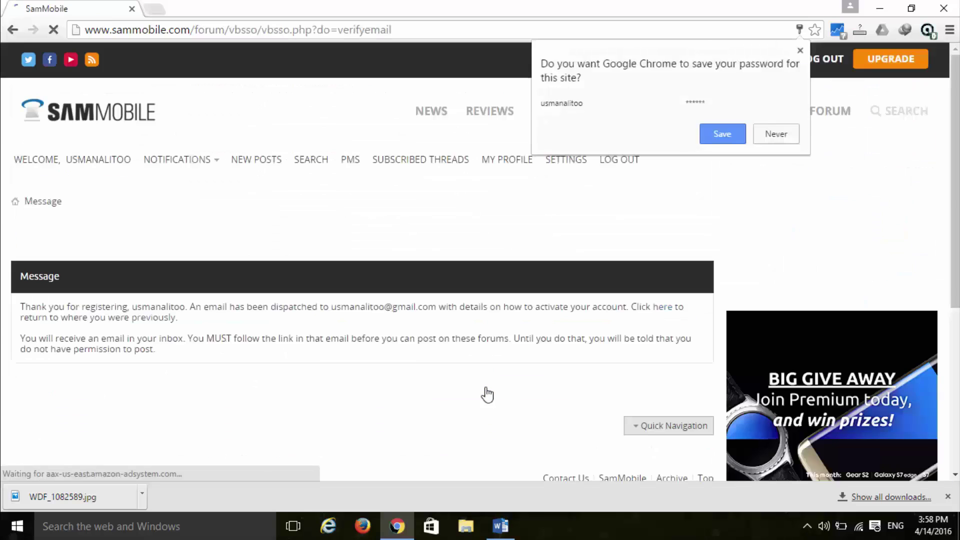
pyautogui.hotkey('ctrl', 't')
pyautogui.click(775, 66)
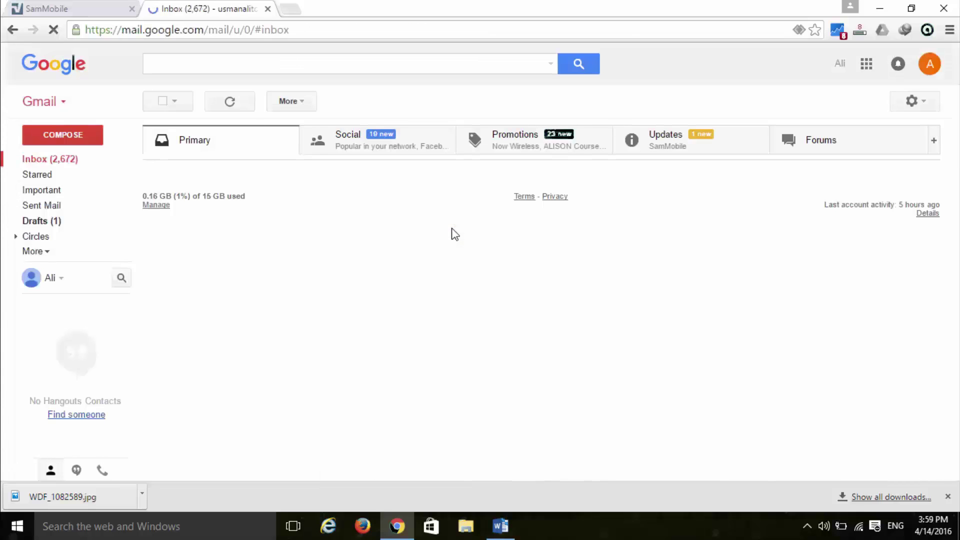
pyautogui.click(319, 169)
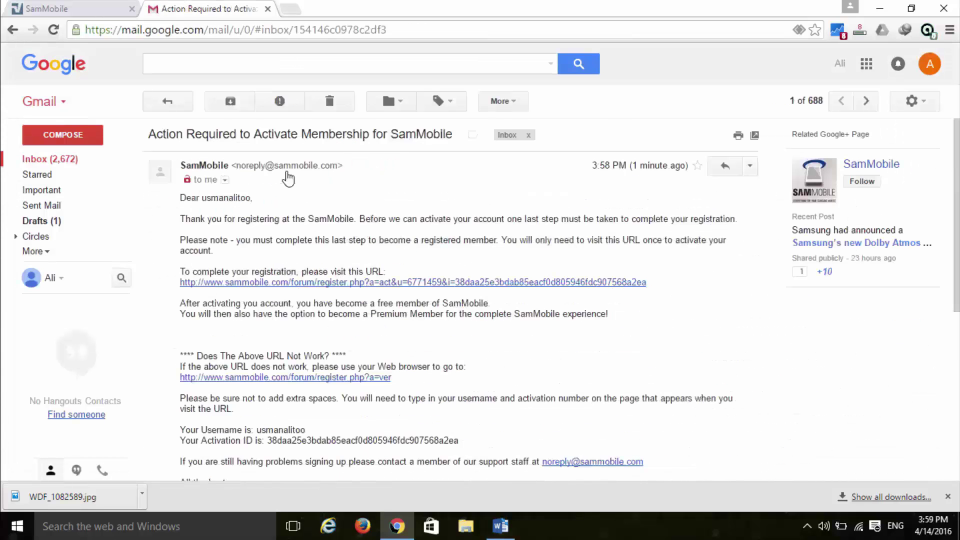
pyautogui.click(316, 283)
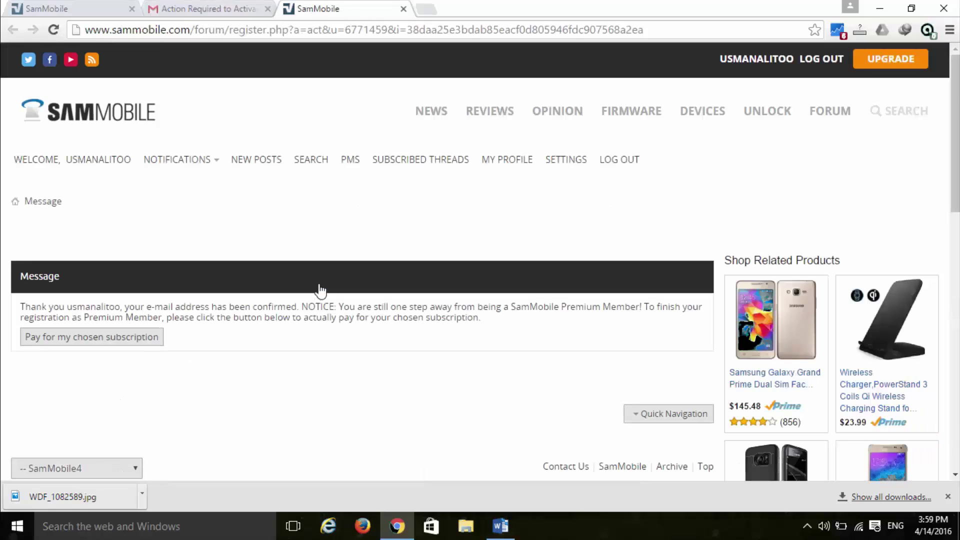
pyautogui.scroll(-3, 317, 290)
pyautogui.scroll(3, 317, 290)
# Search the SamMobile firmware section for model GT-I9105
pyautogui.click(617, 120)
pyautogui.click(404, 386)
pyautogui.write('GT-')
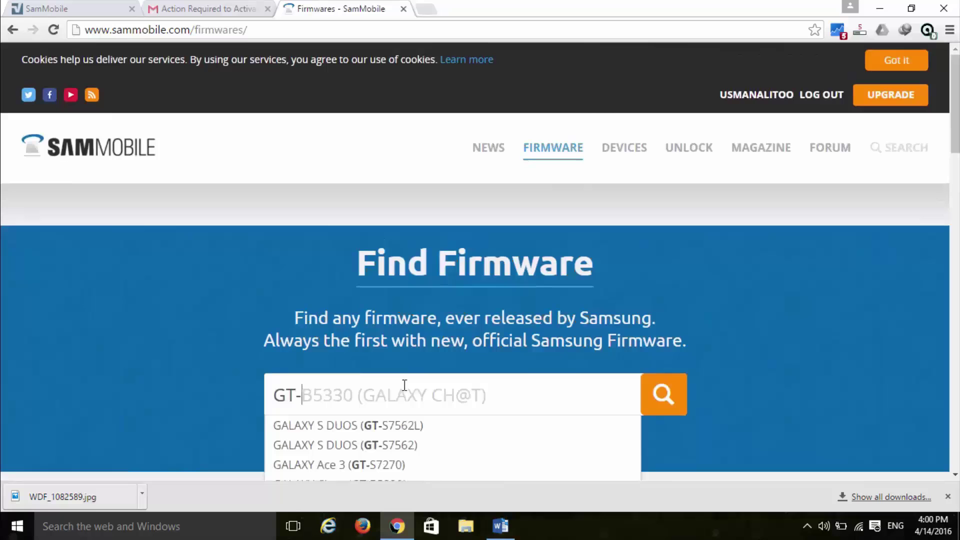
pyautogui.write('I9105')
pyautogui.press('Return')
pyautogui.scroll(-2, 955, 478)
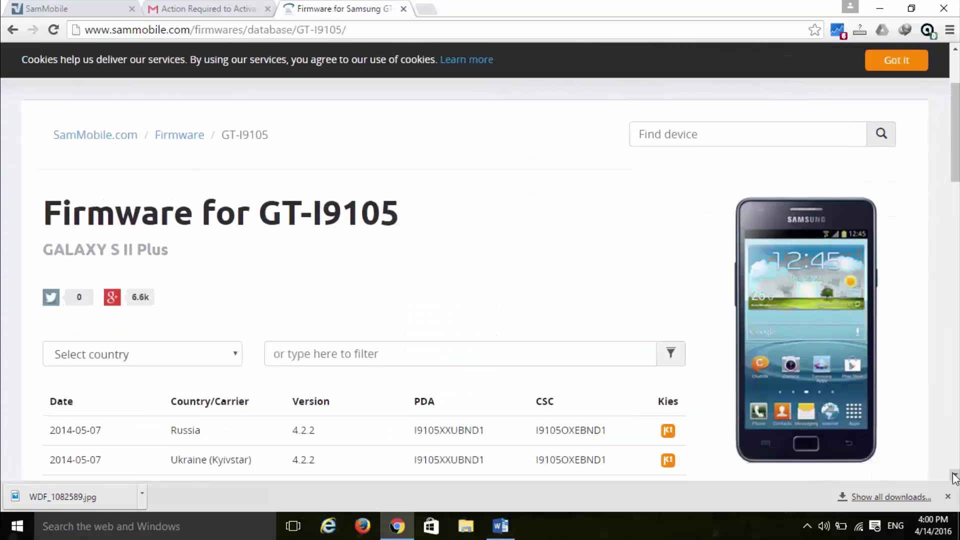
pyautogui.scroll(-4, 955, 478)
# Download the India I9105XXUBMH4 firmware zip (942.53 MB) through IDM's regular download
pyautogui.click(668, 228)
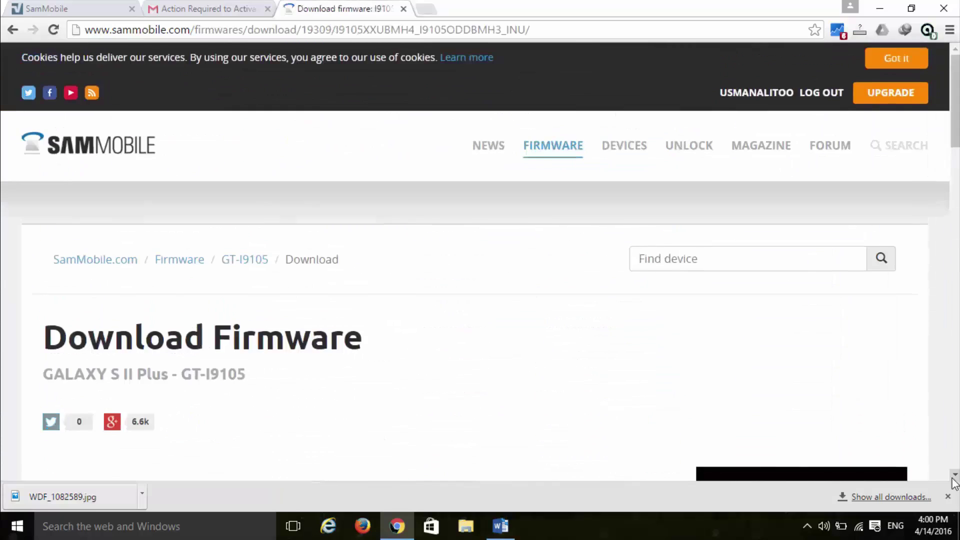
pyautogui.scroll(-5, 573, 480)
pyautogui.click(148, 301)
pyautogui.scroll(-3, 933, 455)
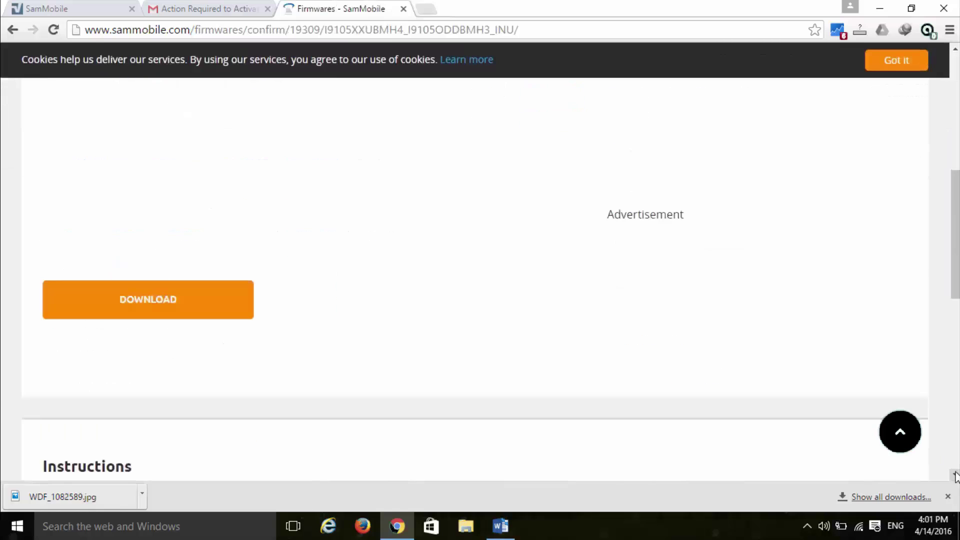
pyautogui.click(171, 299)
pyautogui.click(491, 311)
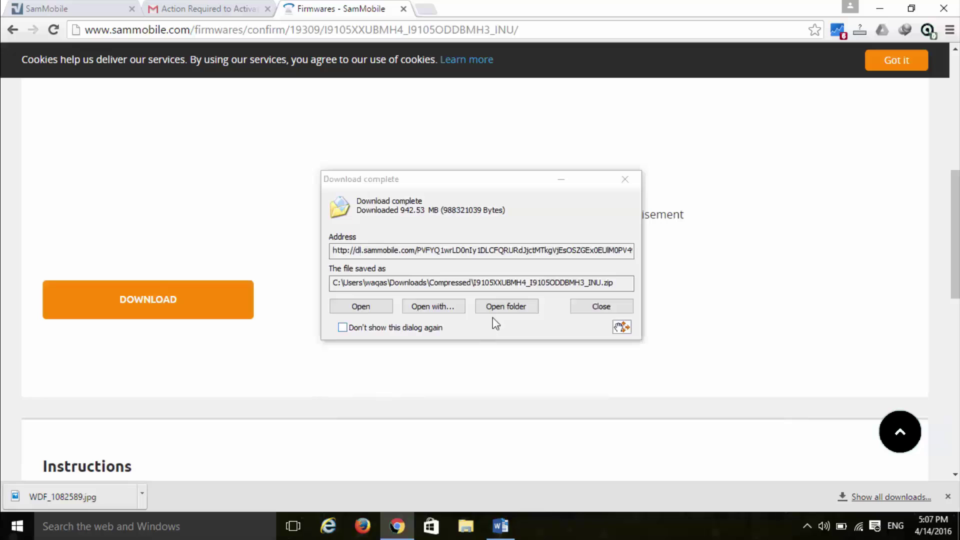
pyautogui.click(505, 310)
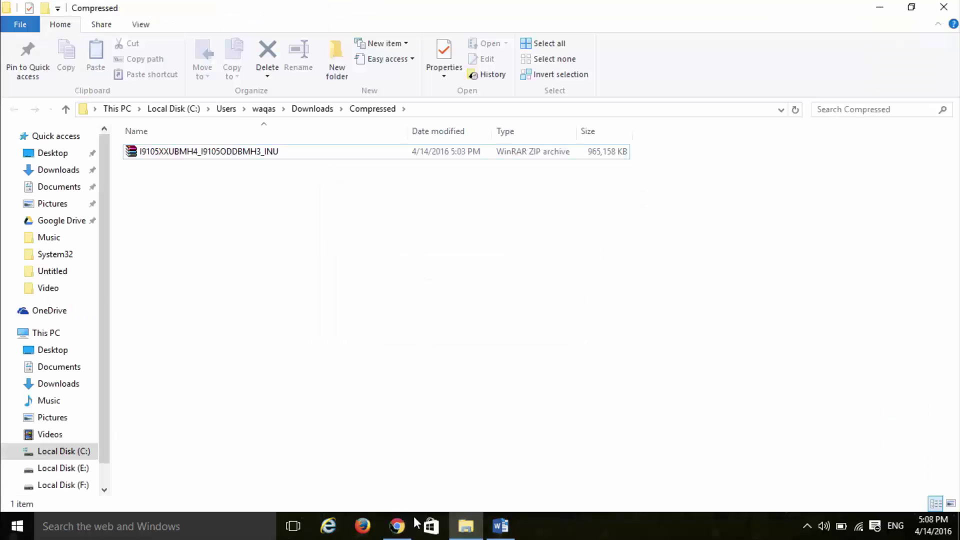
pyautogui.click(398, 525)
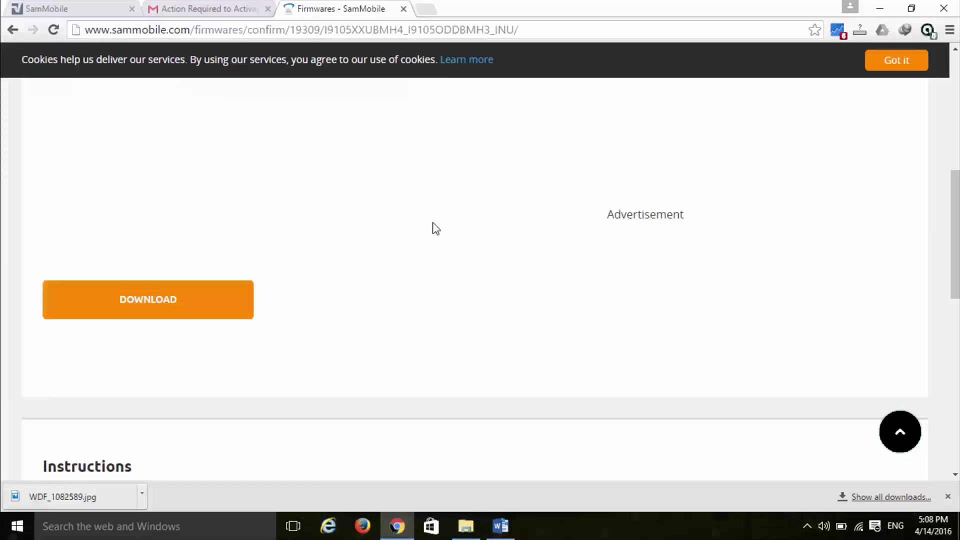
# Search Google for 'odin 3.10' and download Odin 3.10.7 from odindownload.com
pyautogui.click(429, 9)
pyautogui.write('google.com')
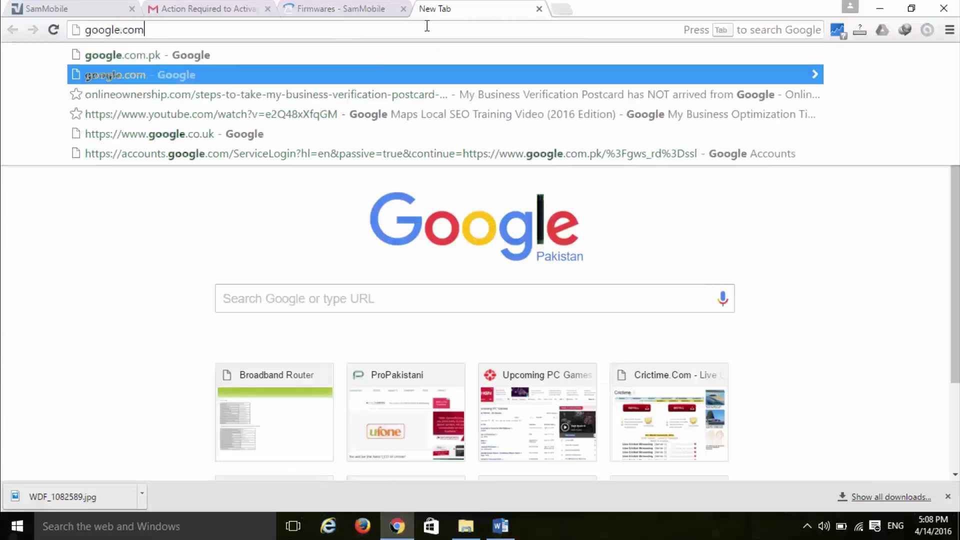
pyautogui.press('Return')
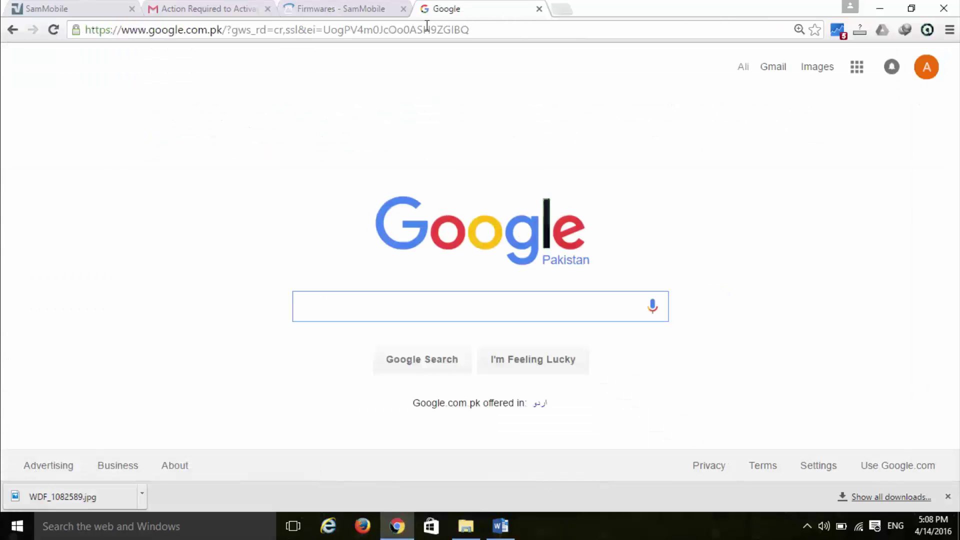
pyautogui.write('odin 3.10')
pyautogui.press('Return')
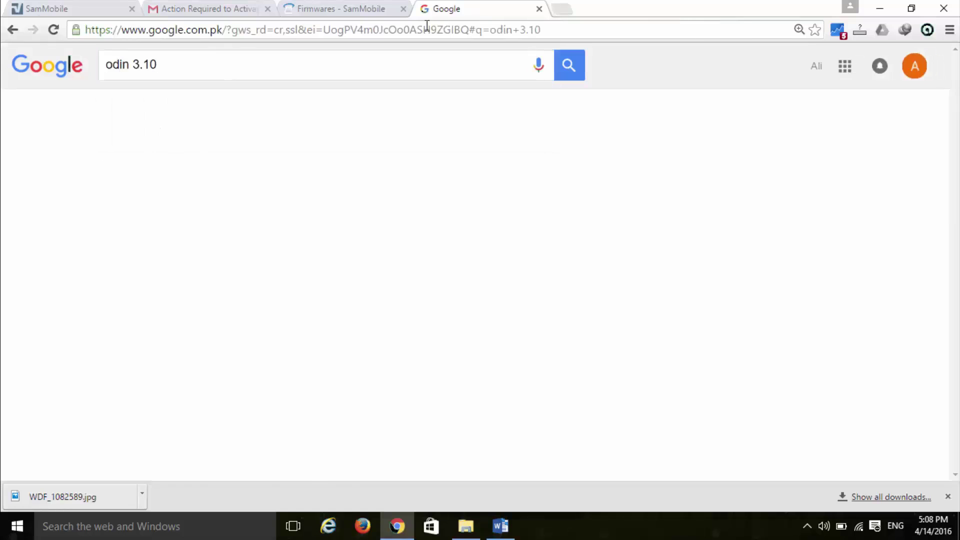
pyautogui.click(267, 186)
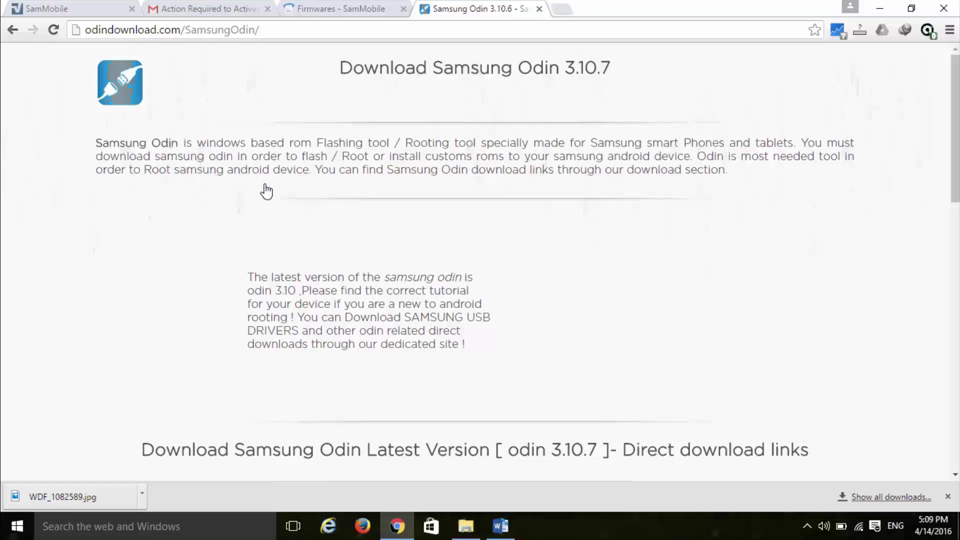
pyautogui.scroll(-5, 480, 263)
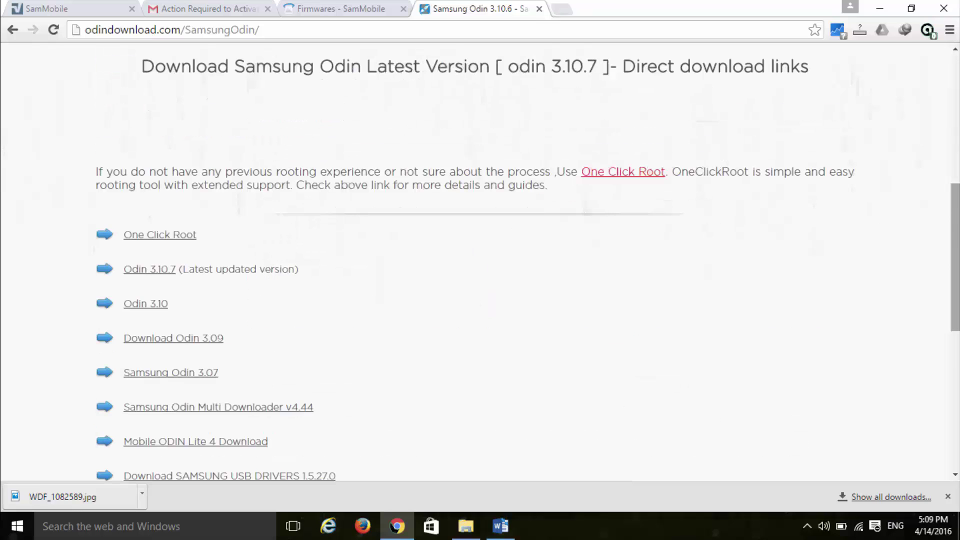
pyautogui.click(162, 270)
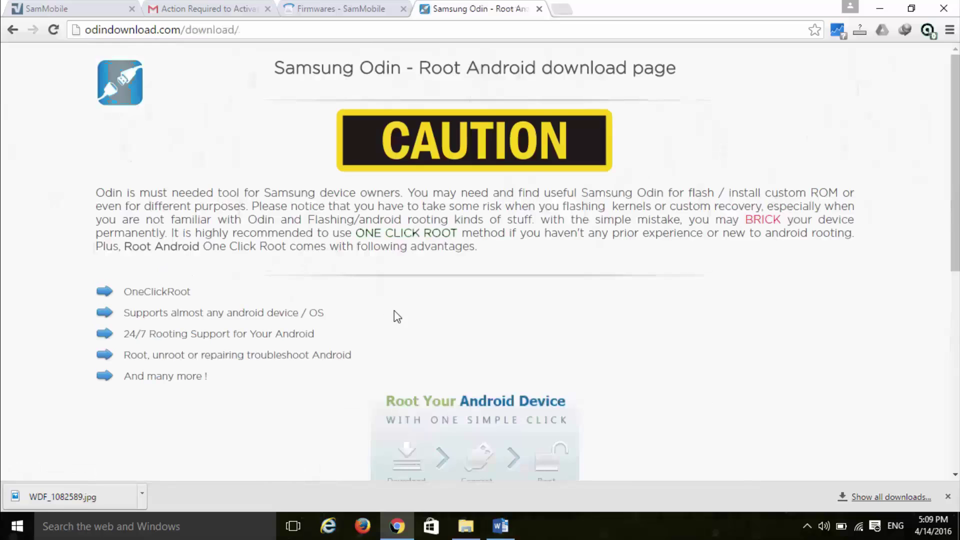
pyautogui.scroll(-5, 510, 285)
pyautogui.click(232, 293)
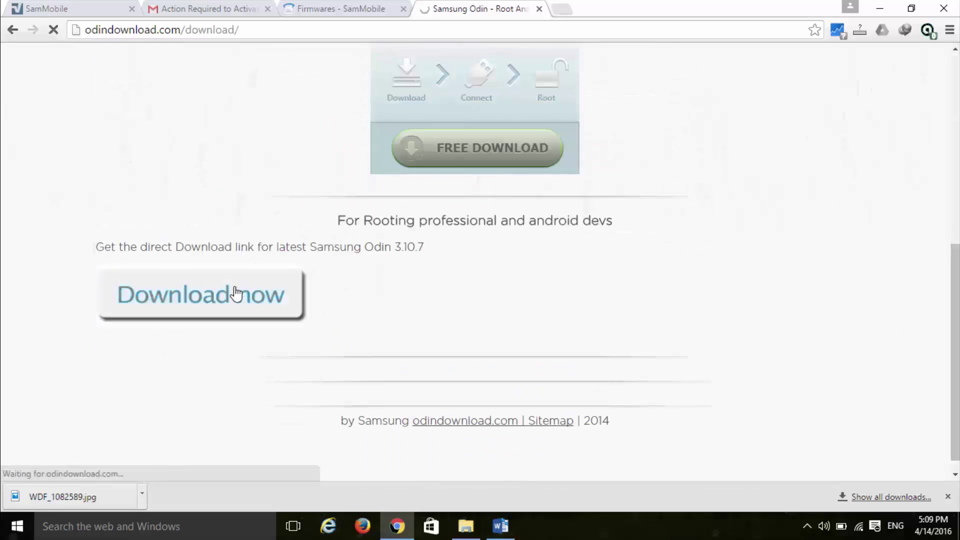
pyautogui.click(480, 305)
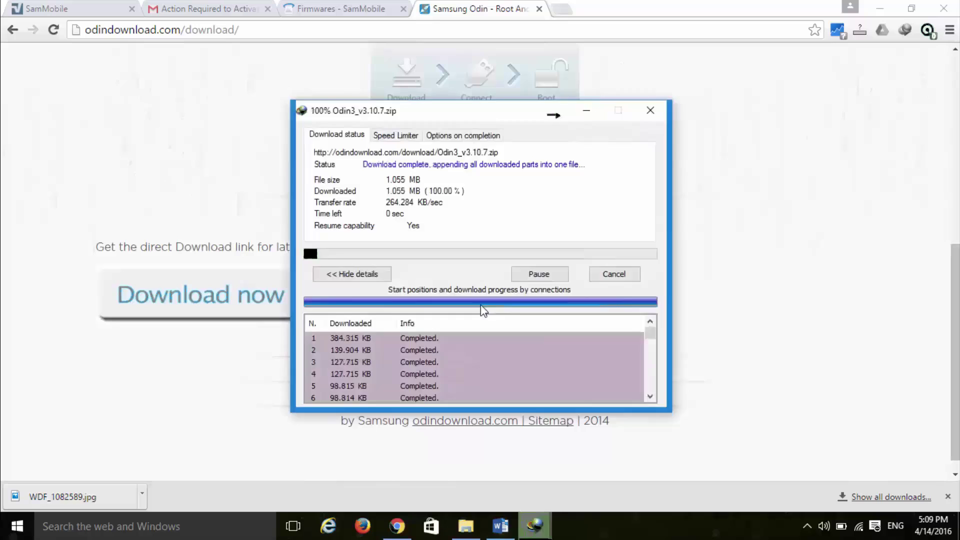
# Extract the Odin archive beside the firmware and launch Odin3 v3.10.7
pyautogui.click(480, 305)
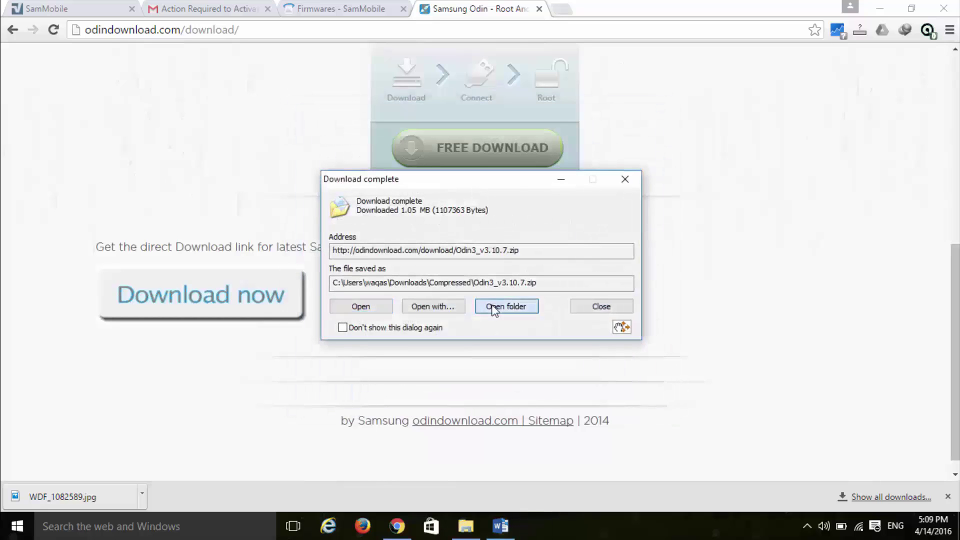
pyautogui.rightClick(152, 177)
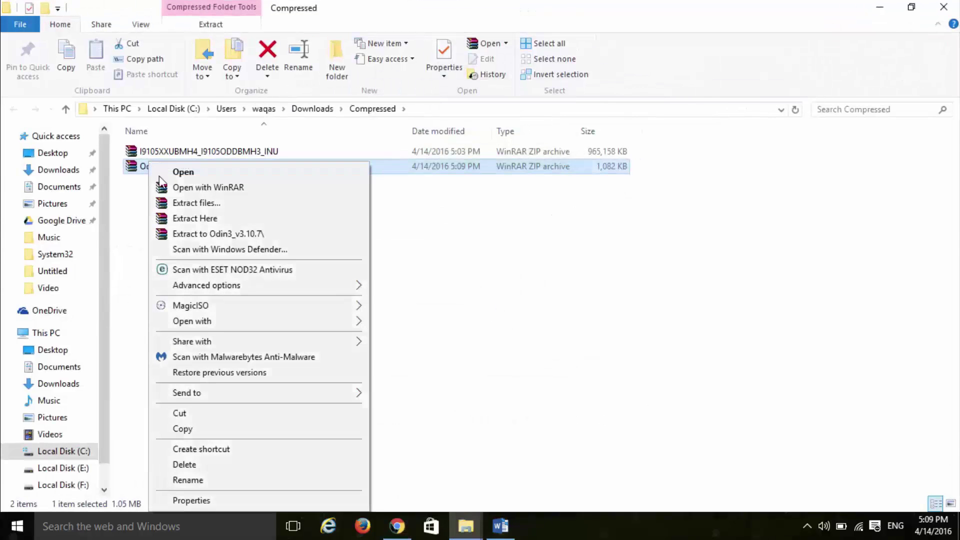
pyautogui.click(204, 218)
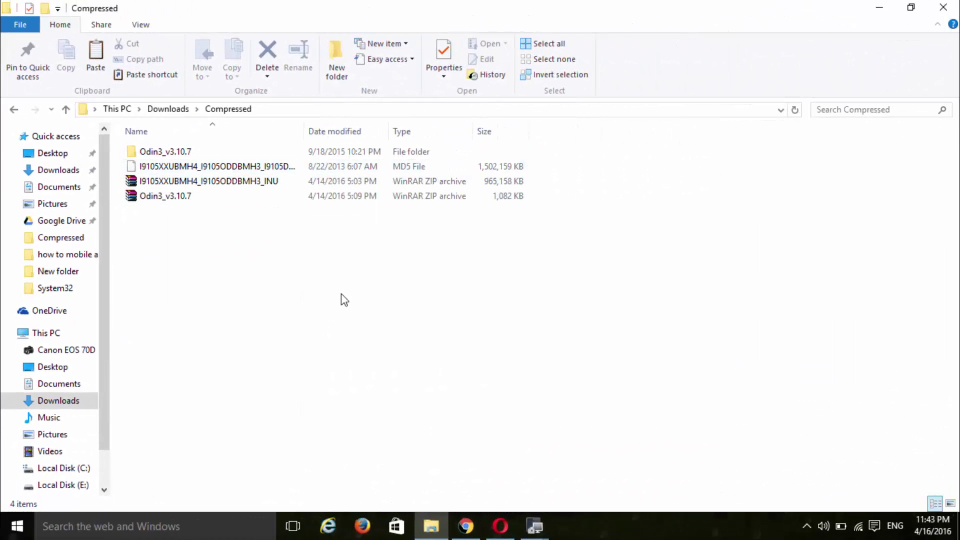
pyautogui.doubleClick(177, 153)
pyautogui.rightClick(190, 152)
pyautogui.click(457, 275)
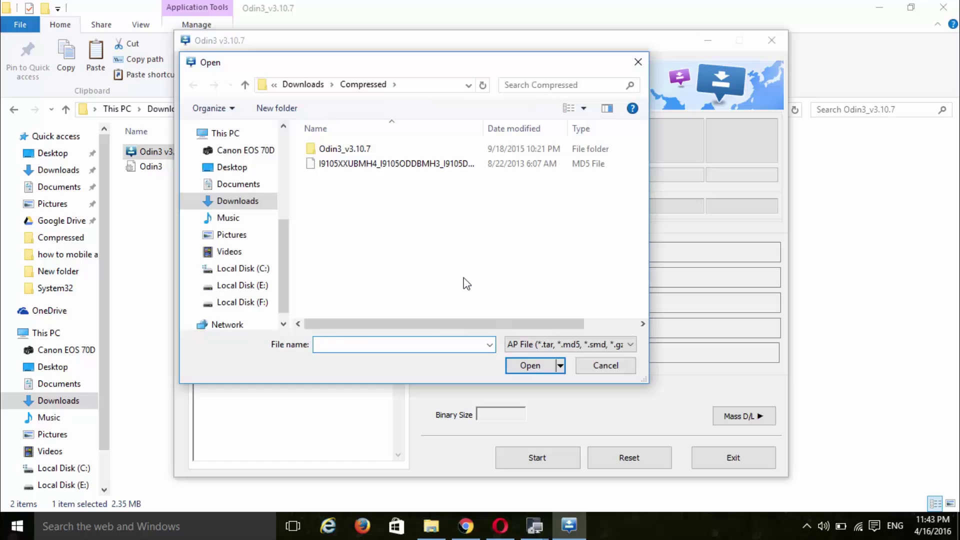
# Load the I9105XXUBMH4 HOME.tar.md5 file into Odin's AP slot
pyautogui.click(405, 161)
pyautogui.click(528, 368)
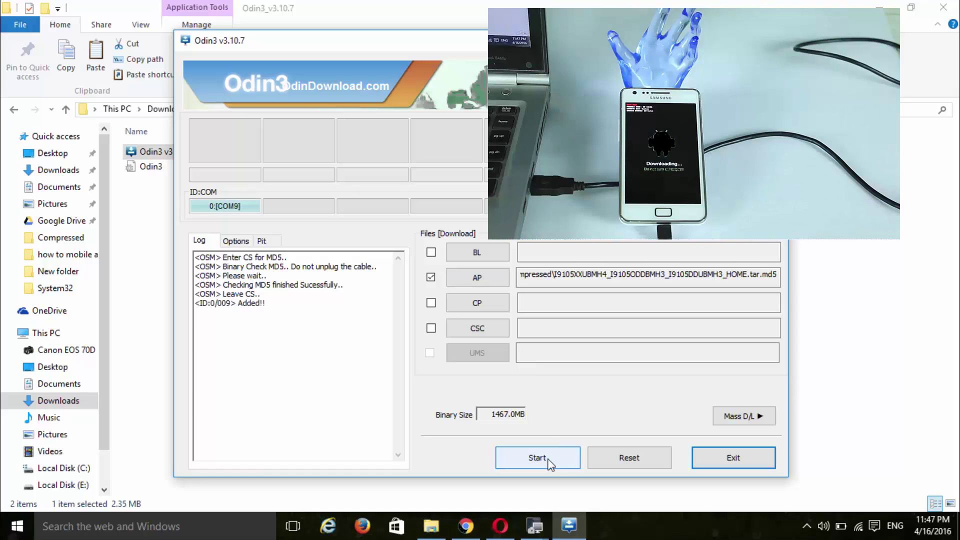
# Start flashing the loaded firmware to the Galaxy S II Plus on COM9
pyautogui.click(537, 457)
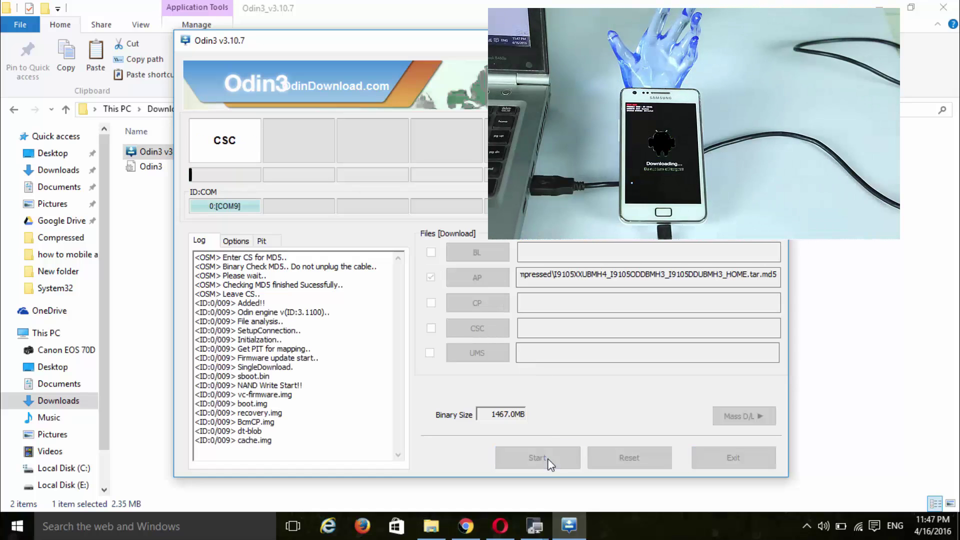